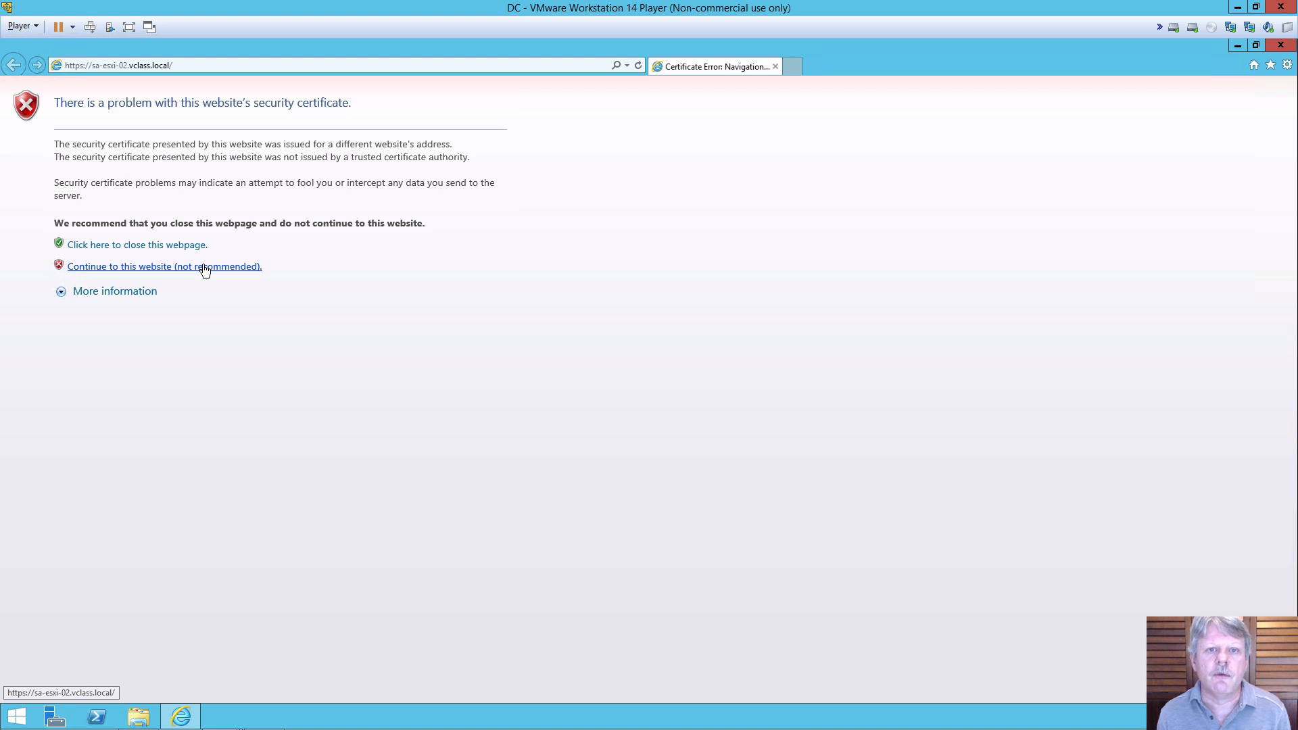
Step: Continue past the certificate warning to reach the sa-esxi-02.vclass.local host login page
{"action": "left_click", "coordinate": [204, 267]}
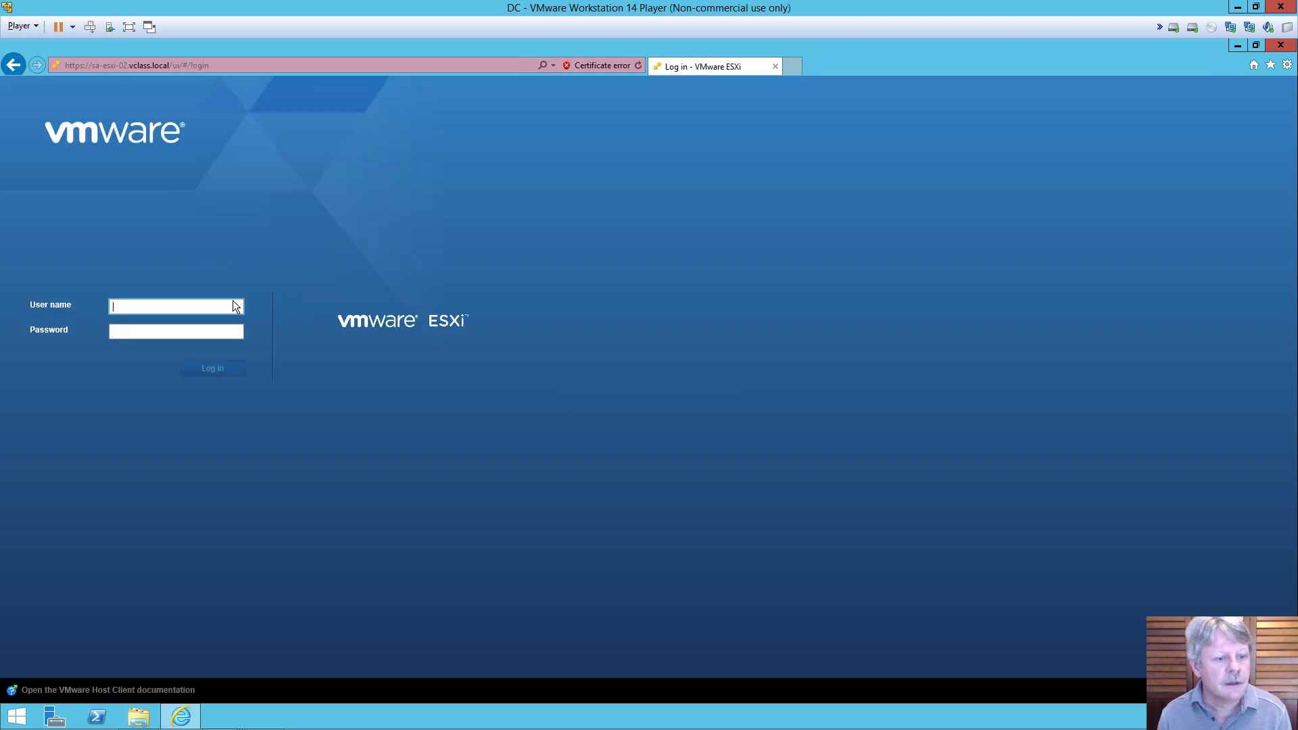
Step: Log in to the host as root with its password and show the Storage datastores list
{"action": "type", "text": "root"}
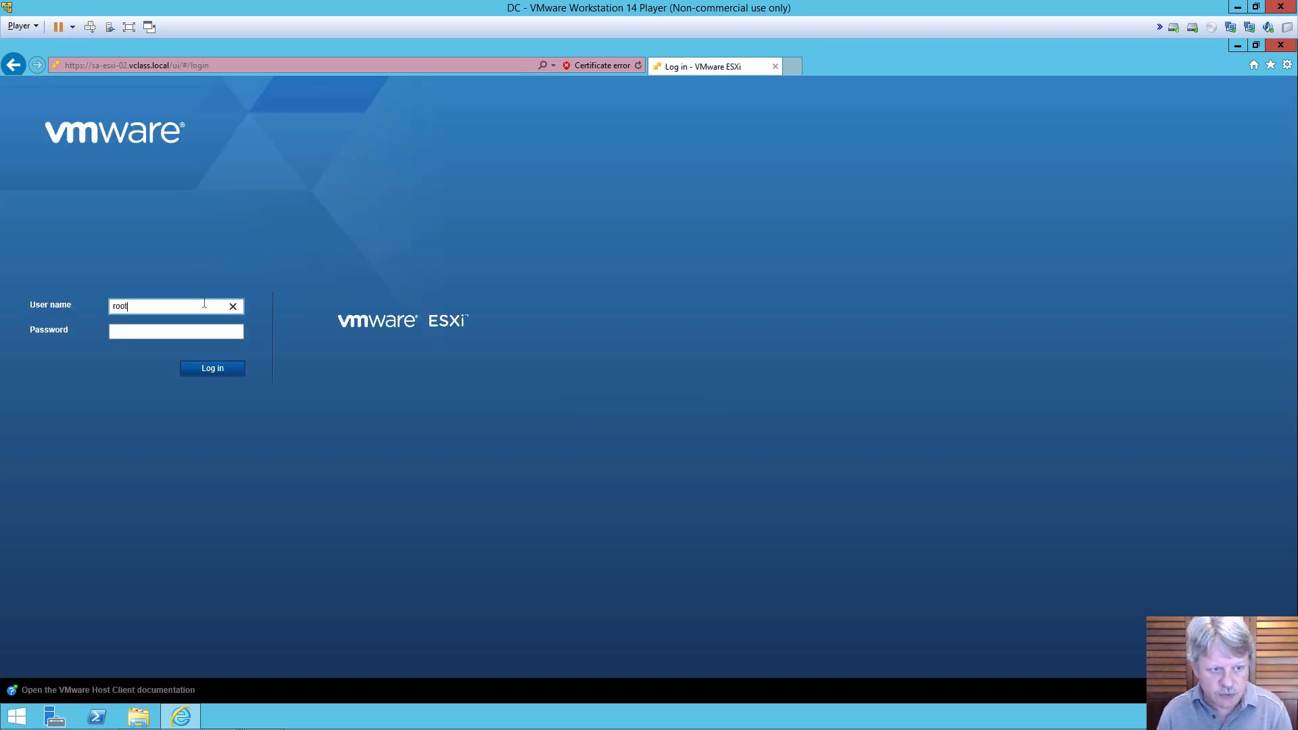
{"action": "key", "text": "Tab"}
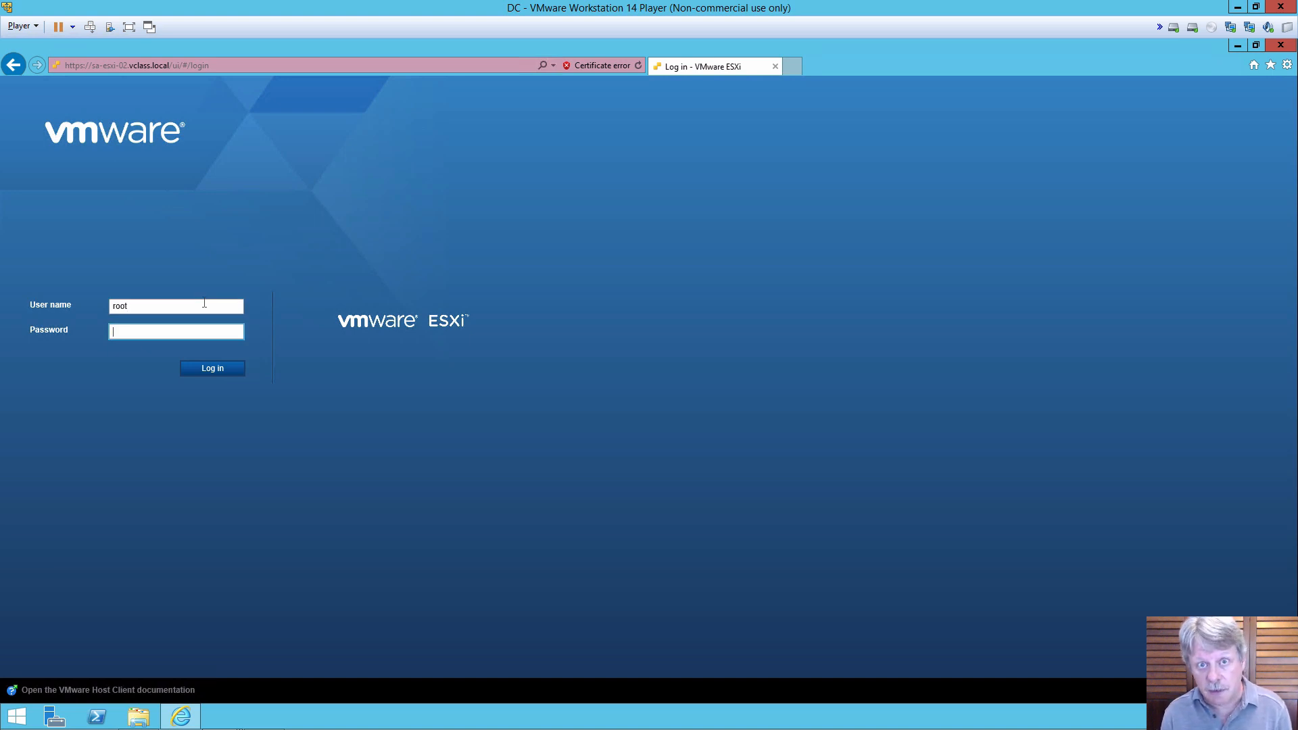
{"action": "type", "text": "••••••••••"}
{"action": "key", "text": "Return"}
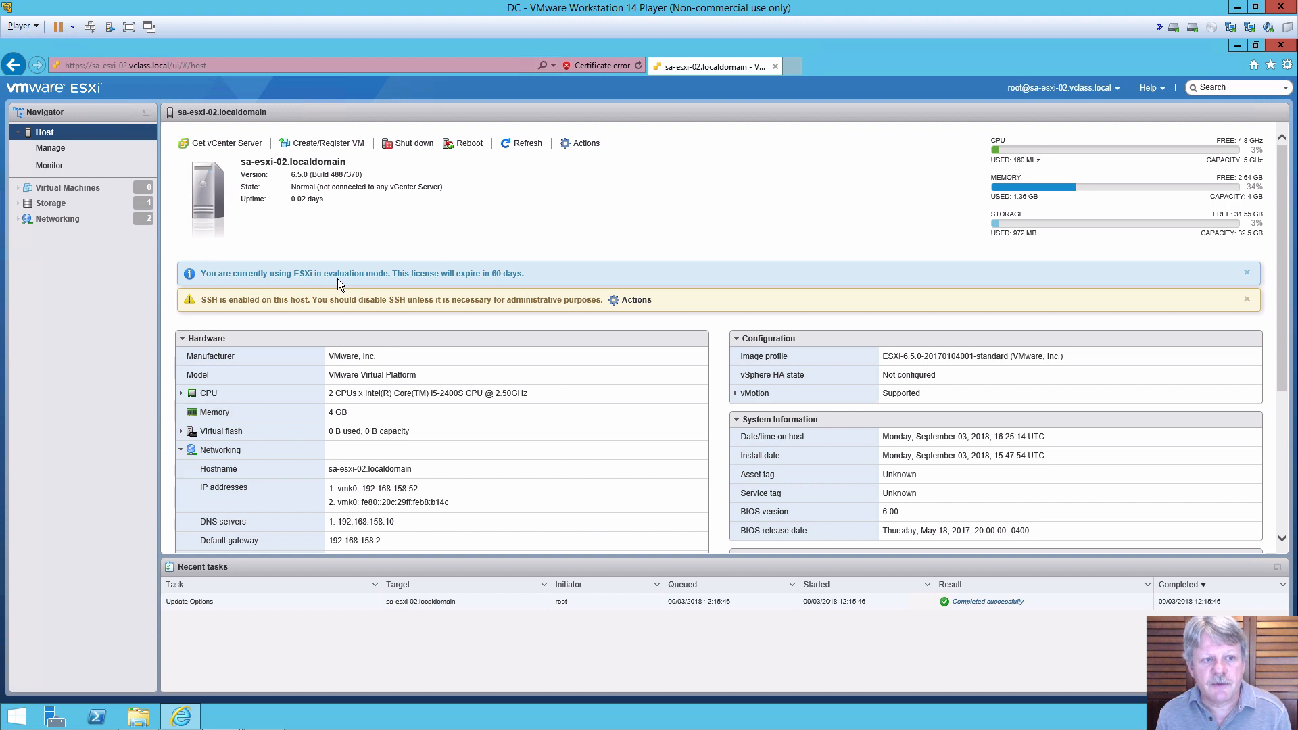
{"action": "left_click", "coordinate": [56, 204]}
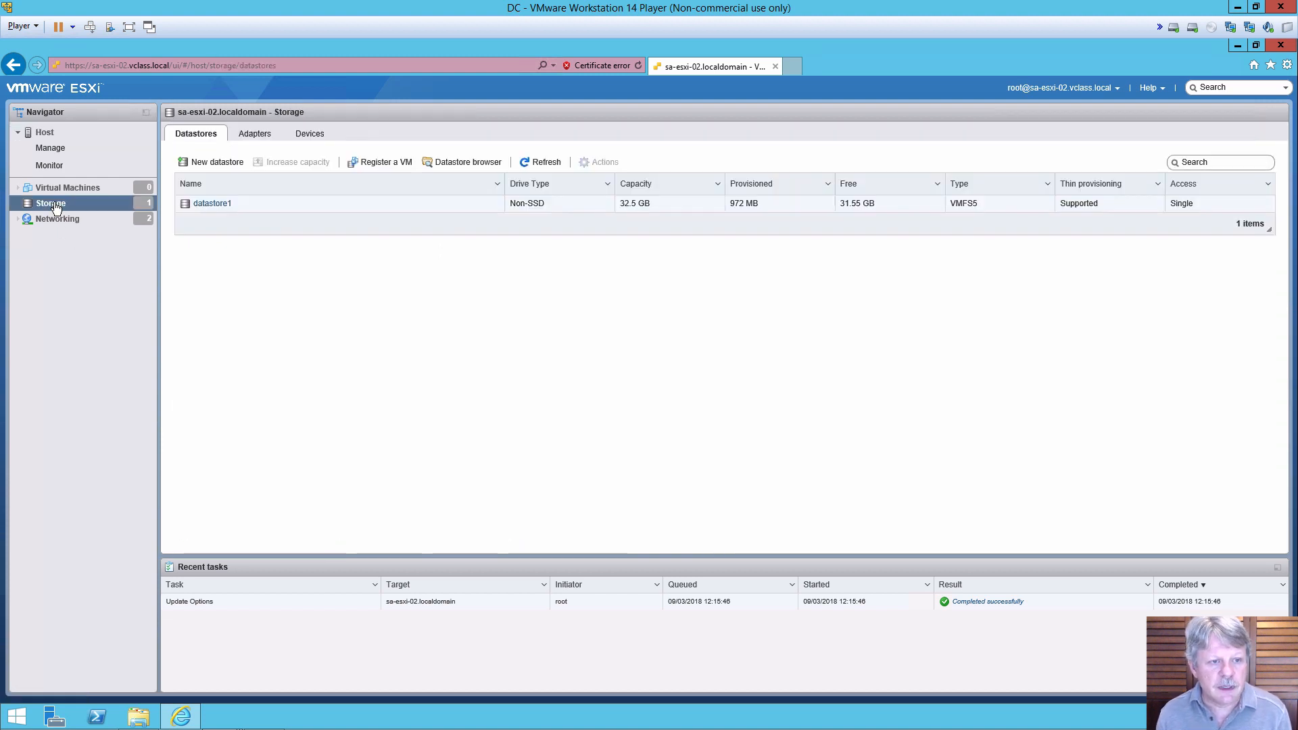
Step: Delete datastore1 through its right-click menu, confirming the deletion
{"action": "left_click", "coordinate": [220, 205]}
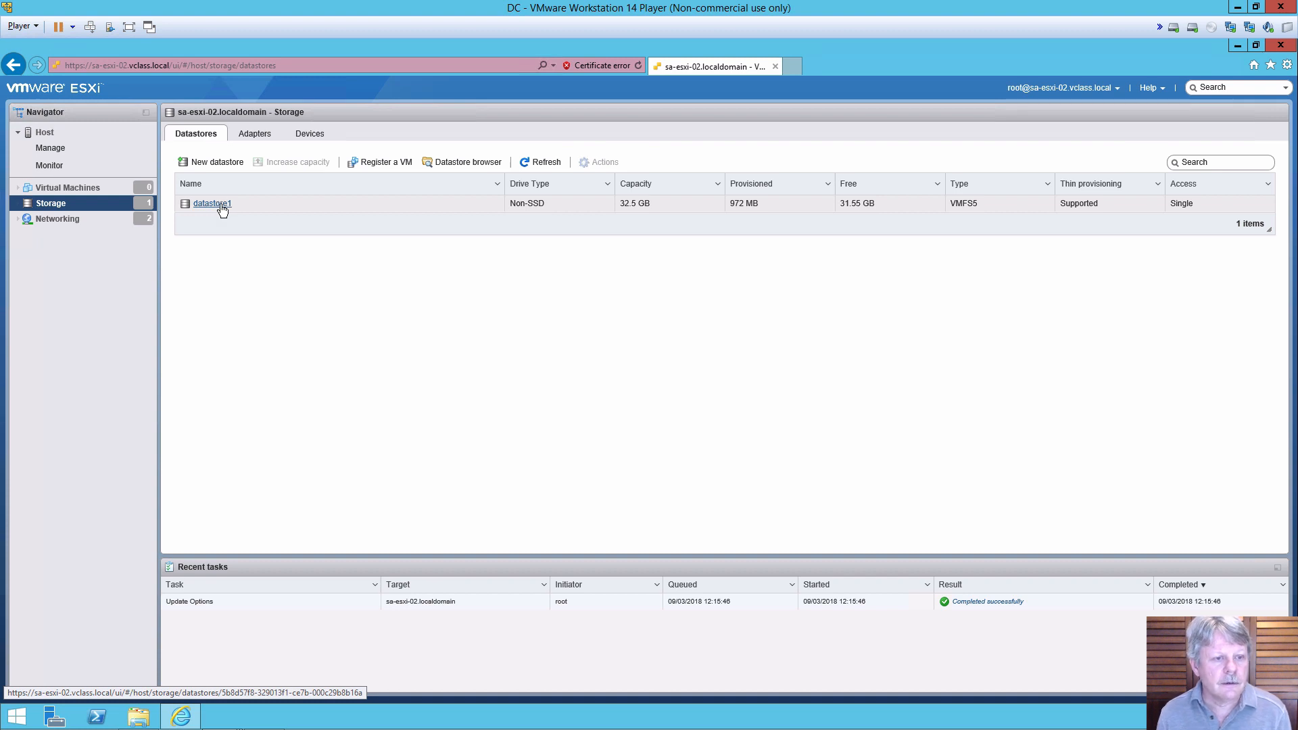
{"action": "right_click", "coordinate": [221, 205]}
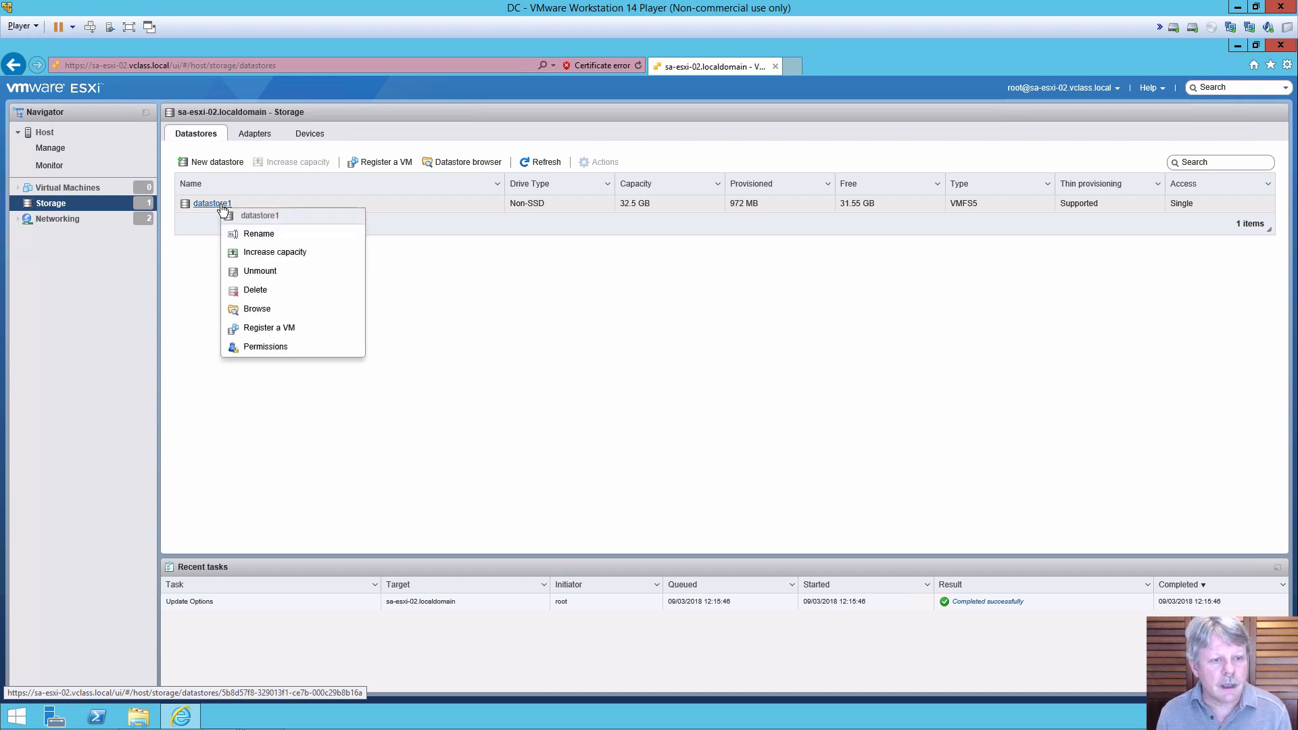
{"action": "left_click", "coordinate": [261, 291]}
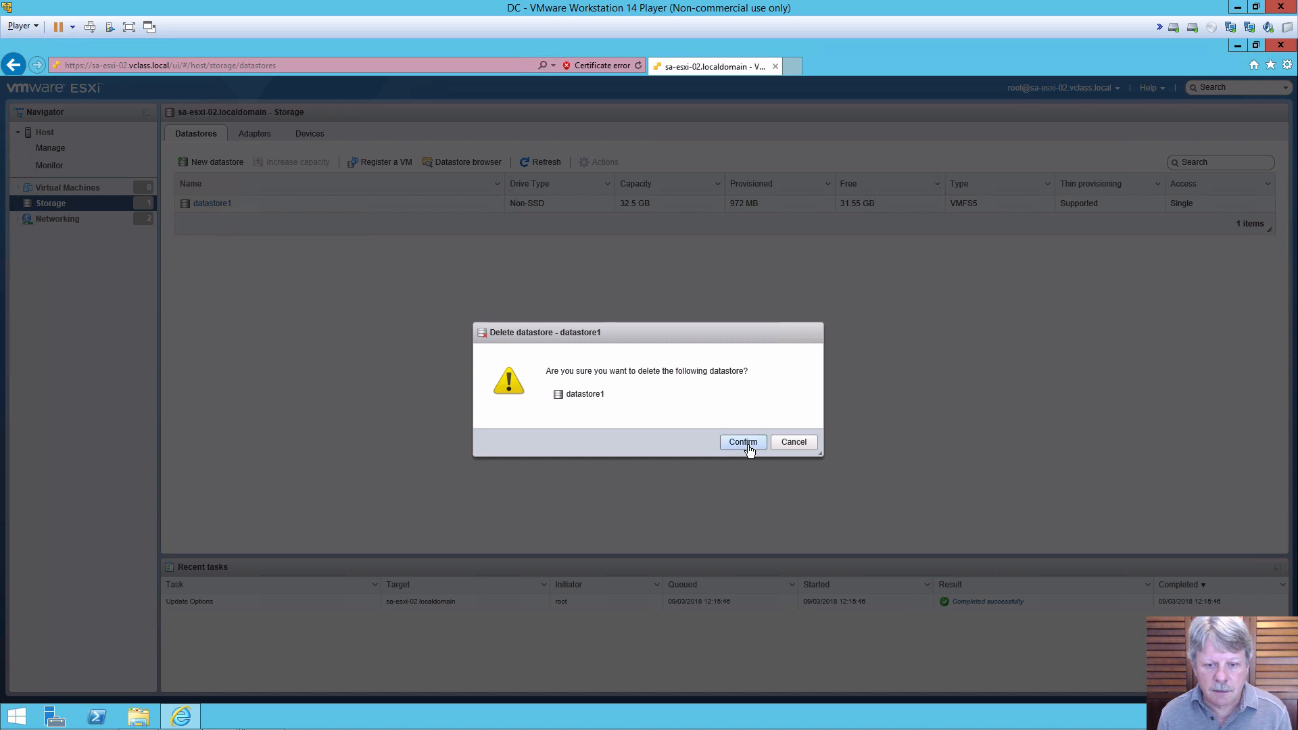
{"action": "left_click", "coordinate": [743, 442]}
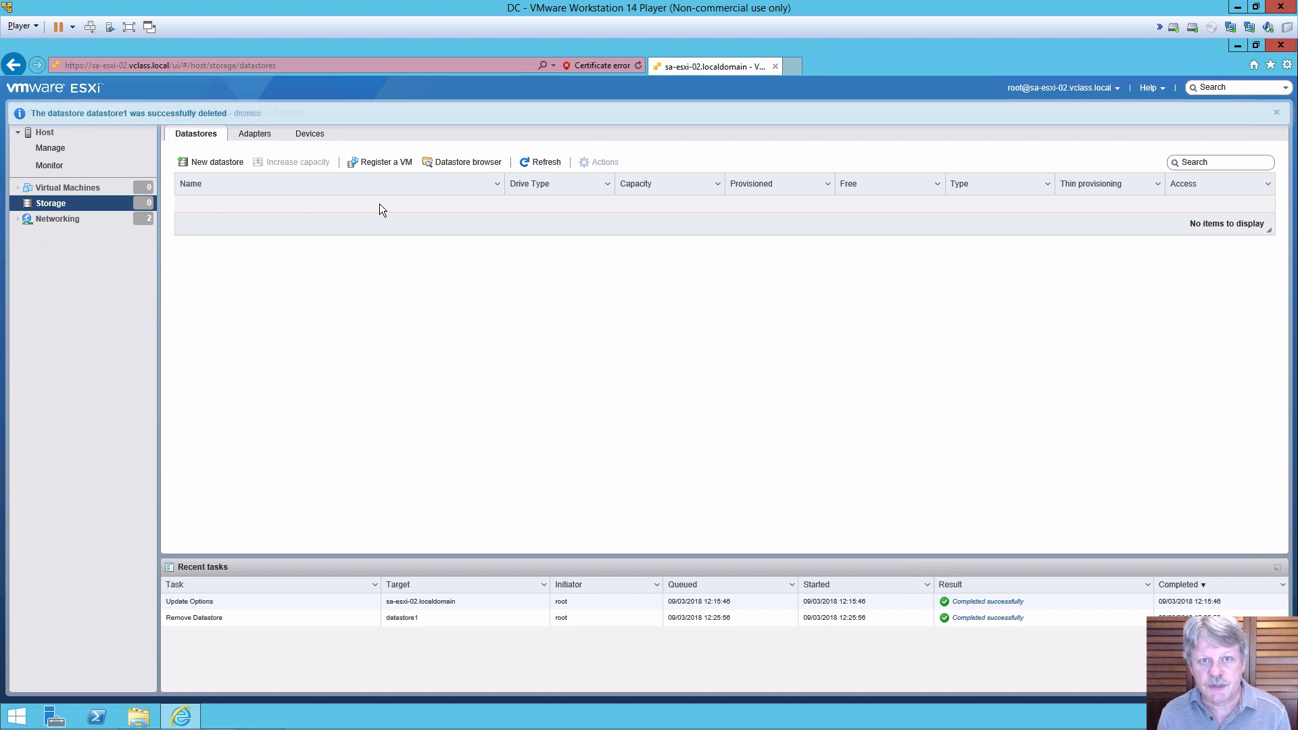
{"action": "left_click", "coordinate": [206, 164]}
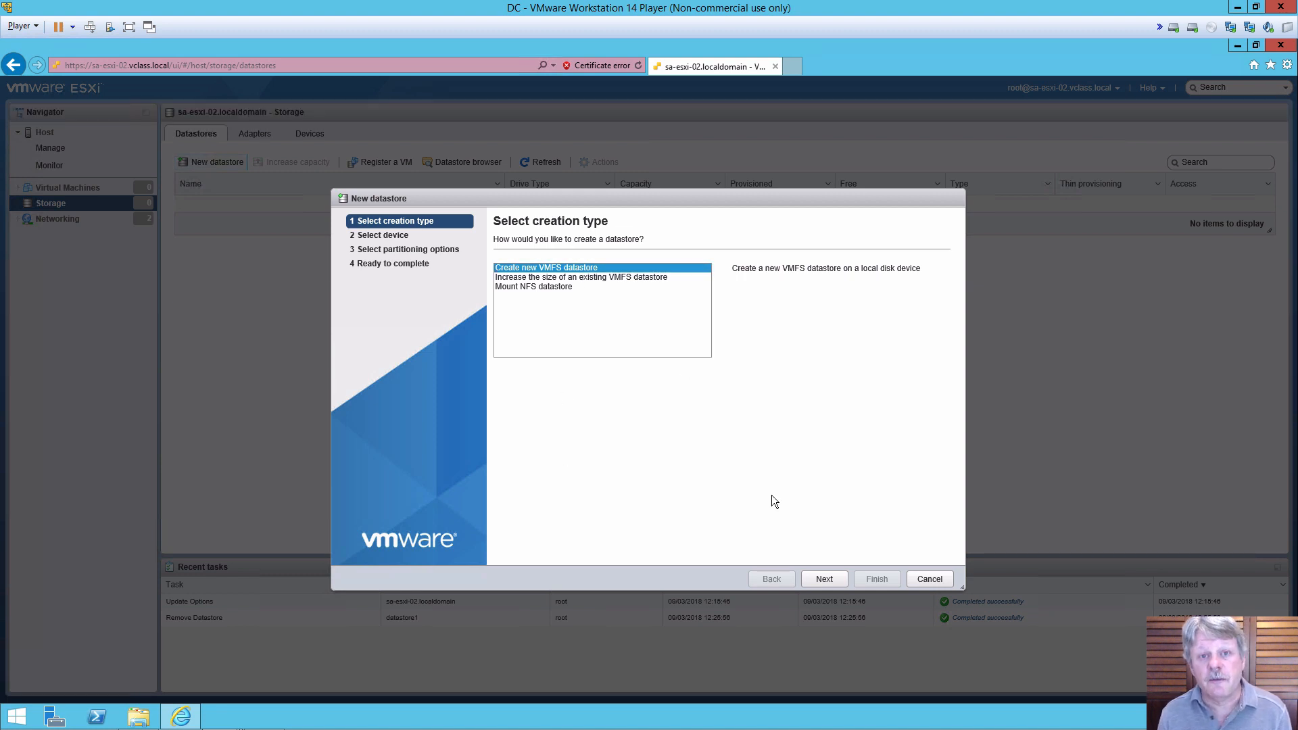
Step: Create a new VMFS datastore named datastore1 using the full local disk as VMFS 5, accepting the disk erase
{"action": "left_click", "coordinate": [832, 583]}
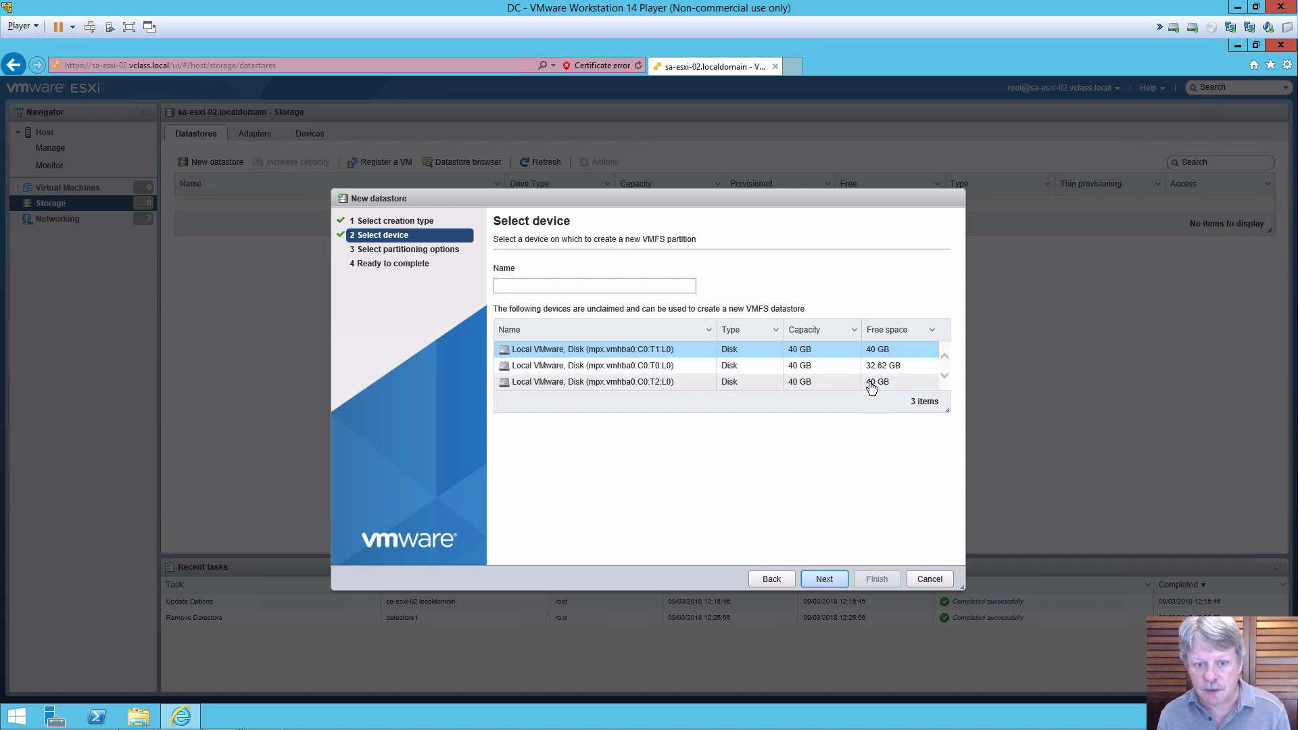
{"action": "left_click", "coordinate": [661, 349]}
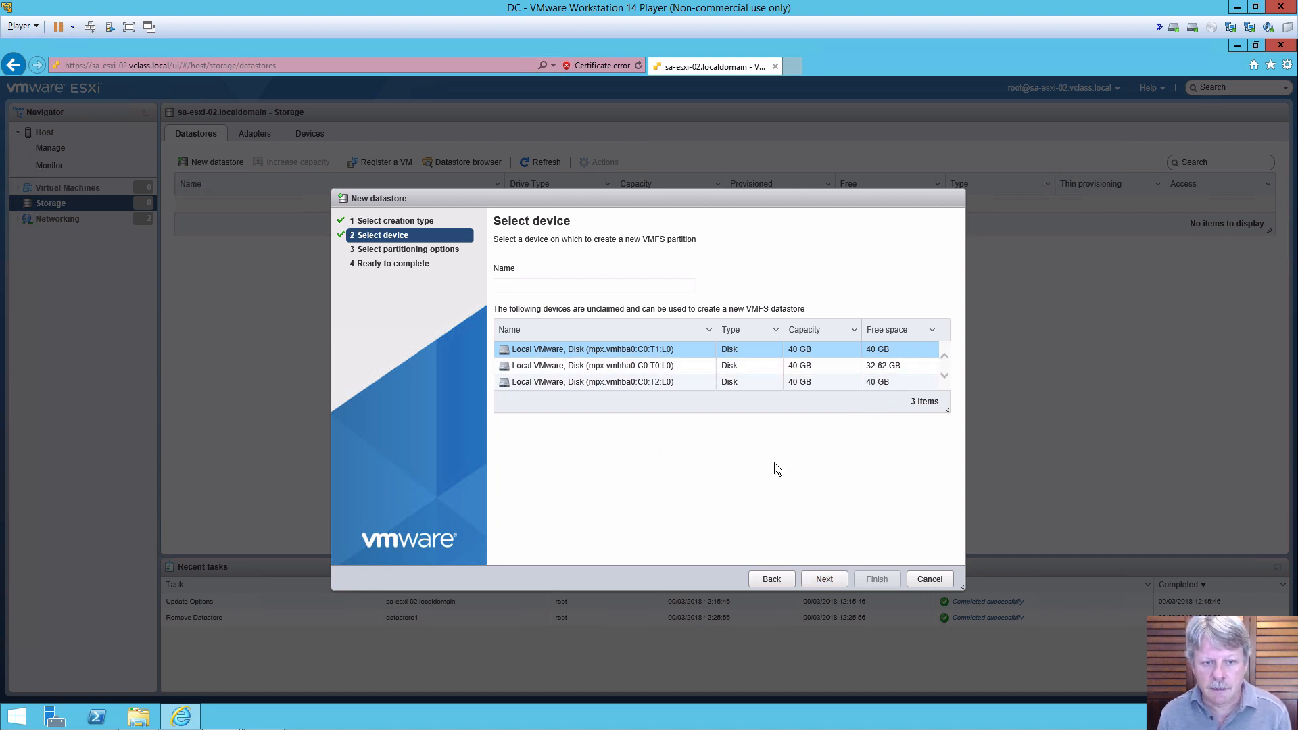
{"action": "left_click", "coordinate": [619, 283]}
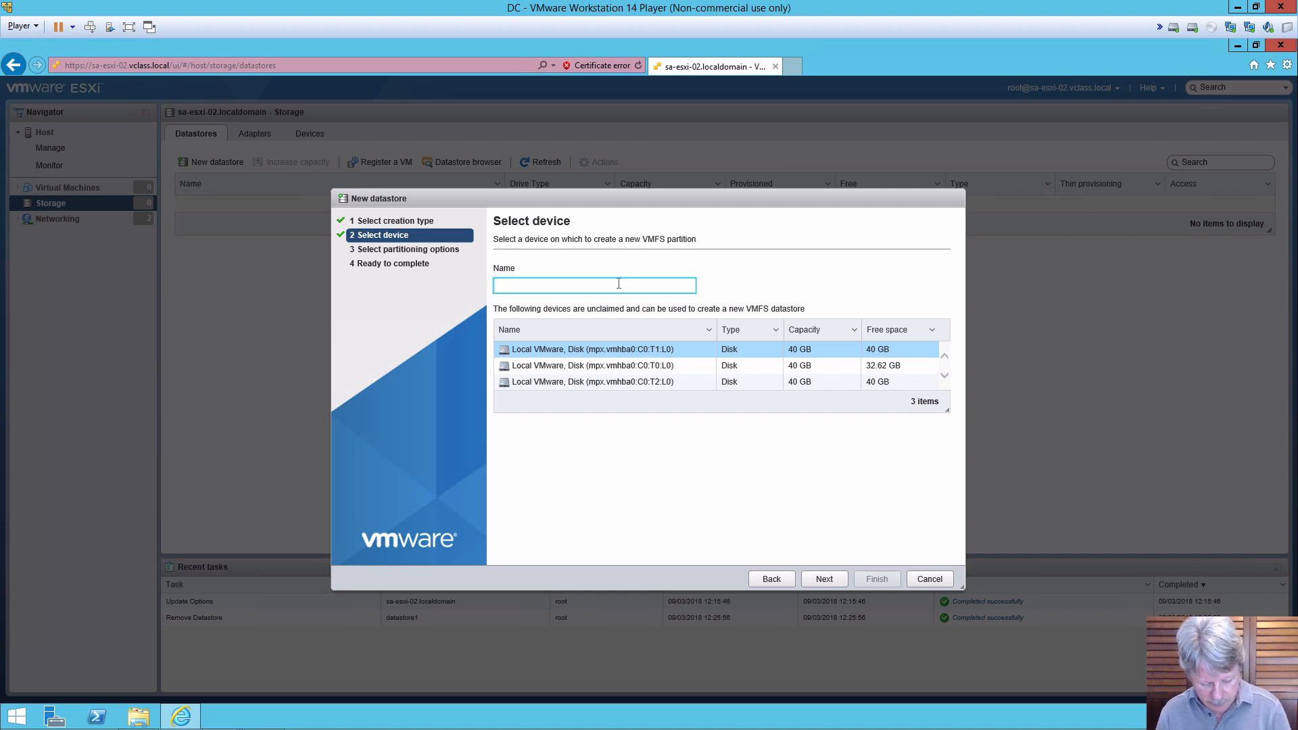
{"action": "type", "text": "datastore1"}
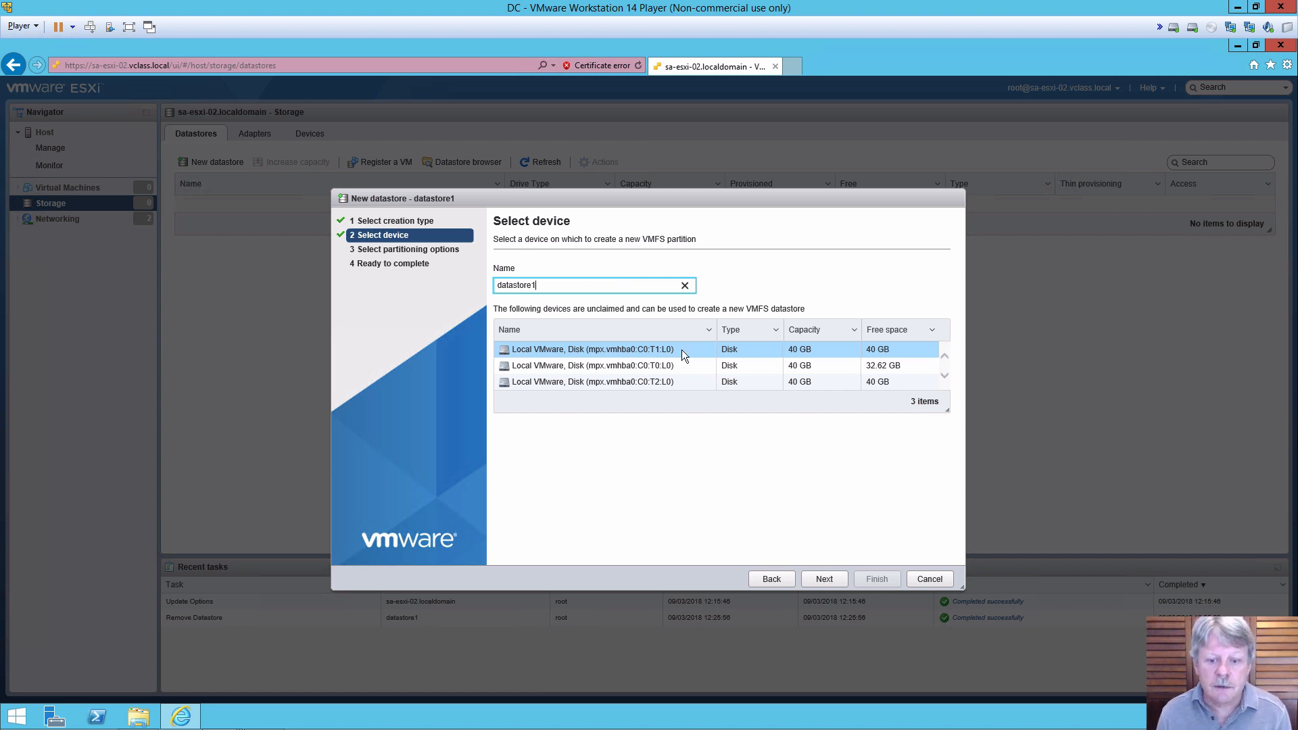
{"action": "left_click", "coordinate": [824, 578]}
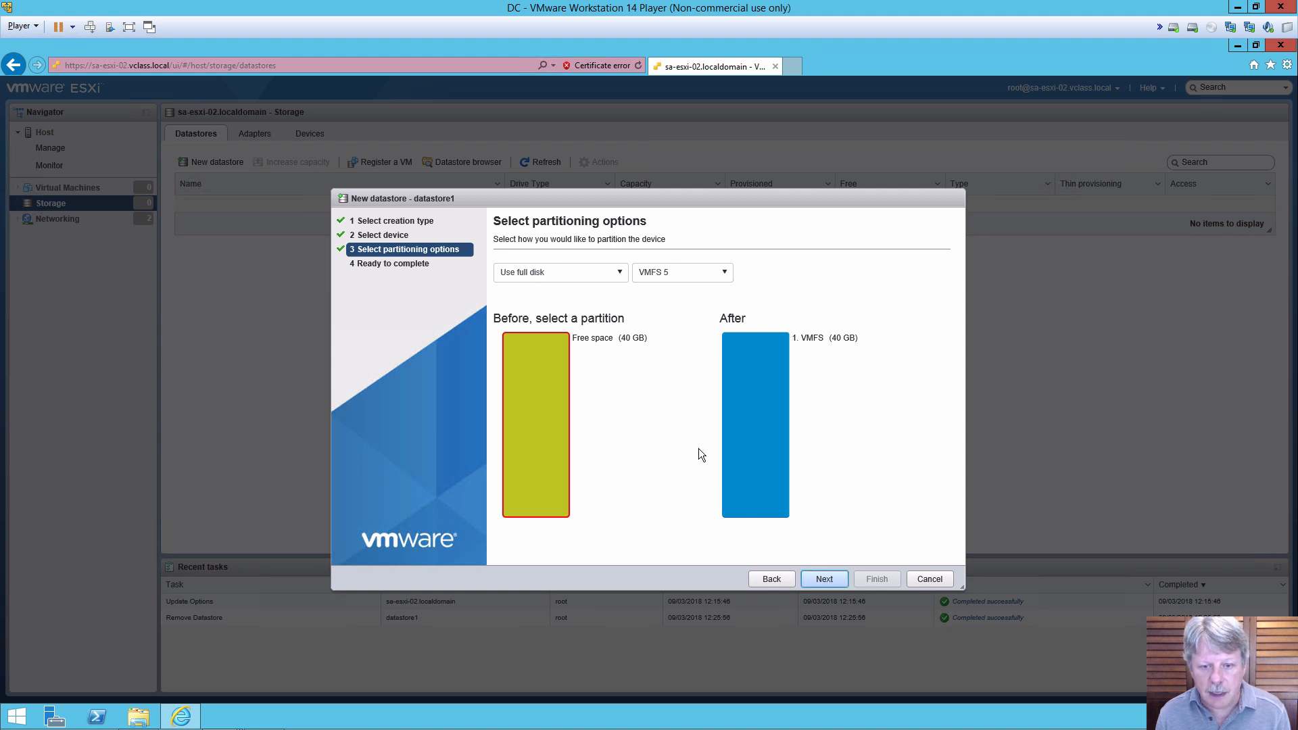
{"action": "left_click", "coordinate": [822, 580]}
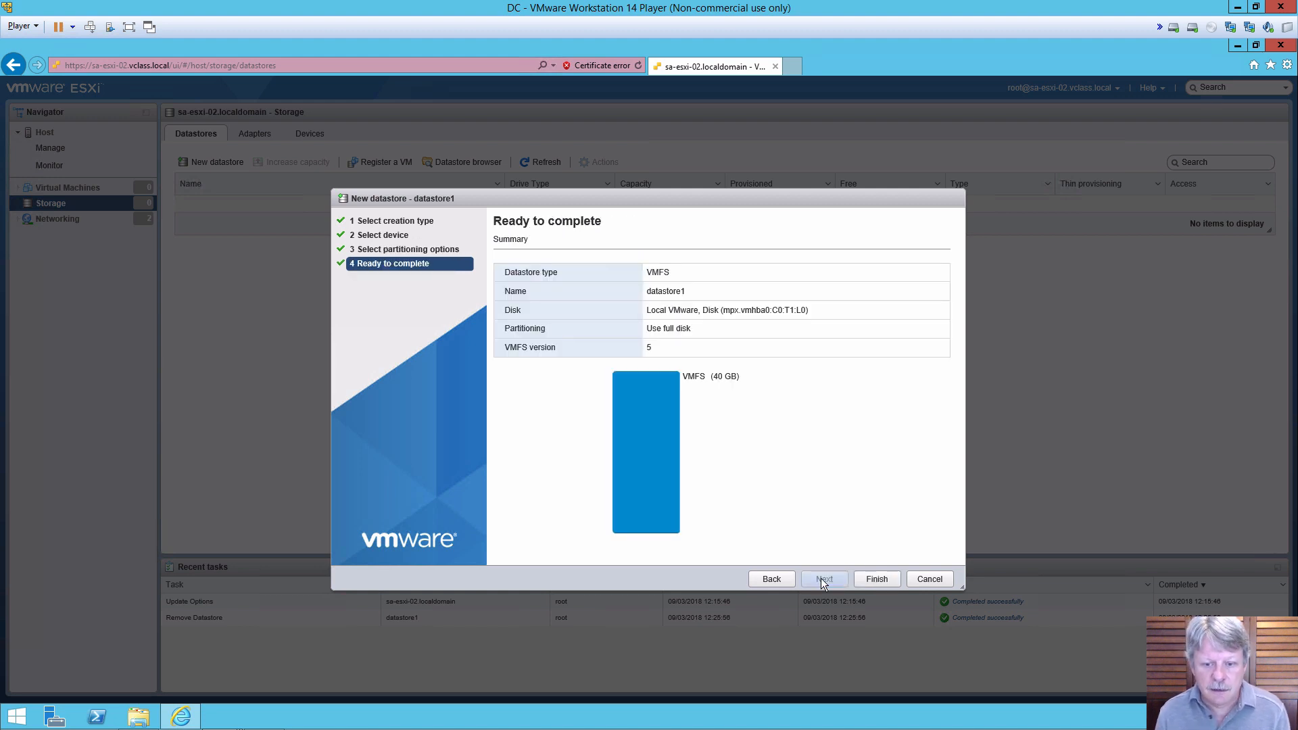
{"action": "left_click", "coordinate": [885, 583]}
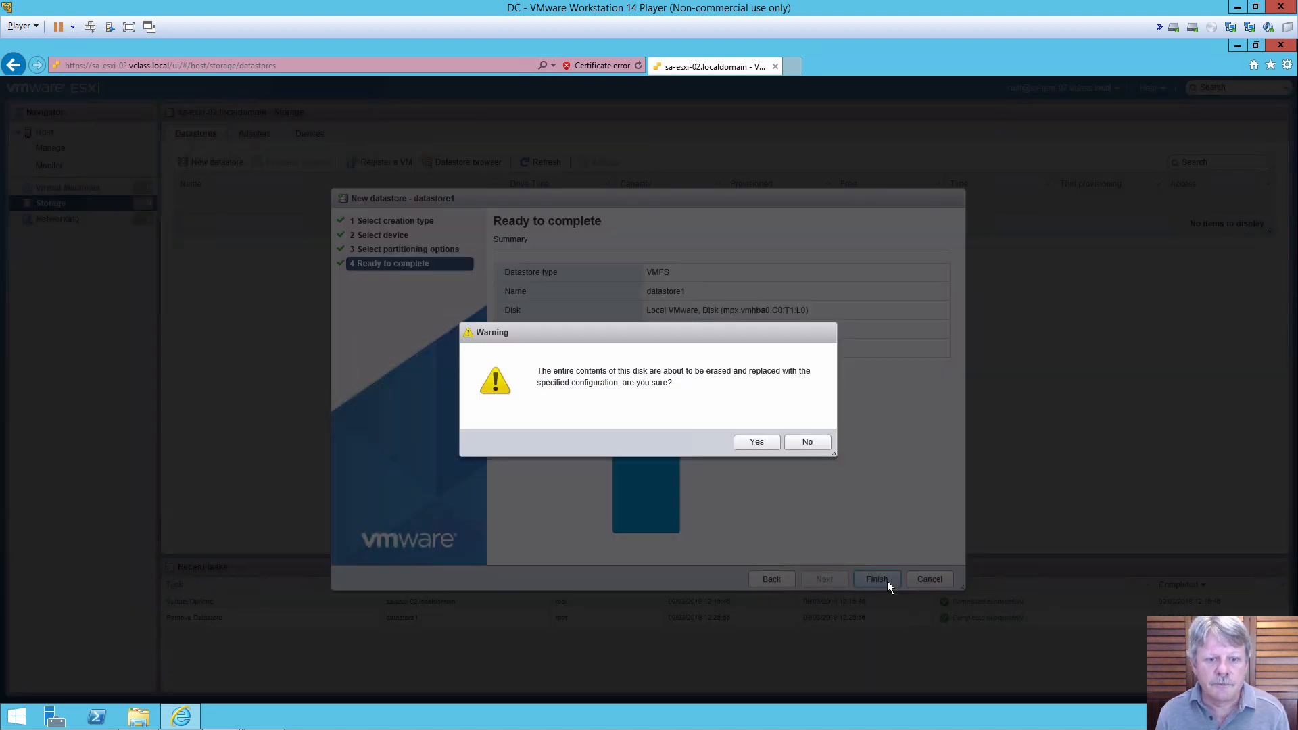
{"action": "left_click", "coordinate": [757, 442]}
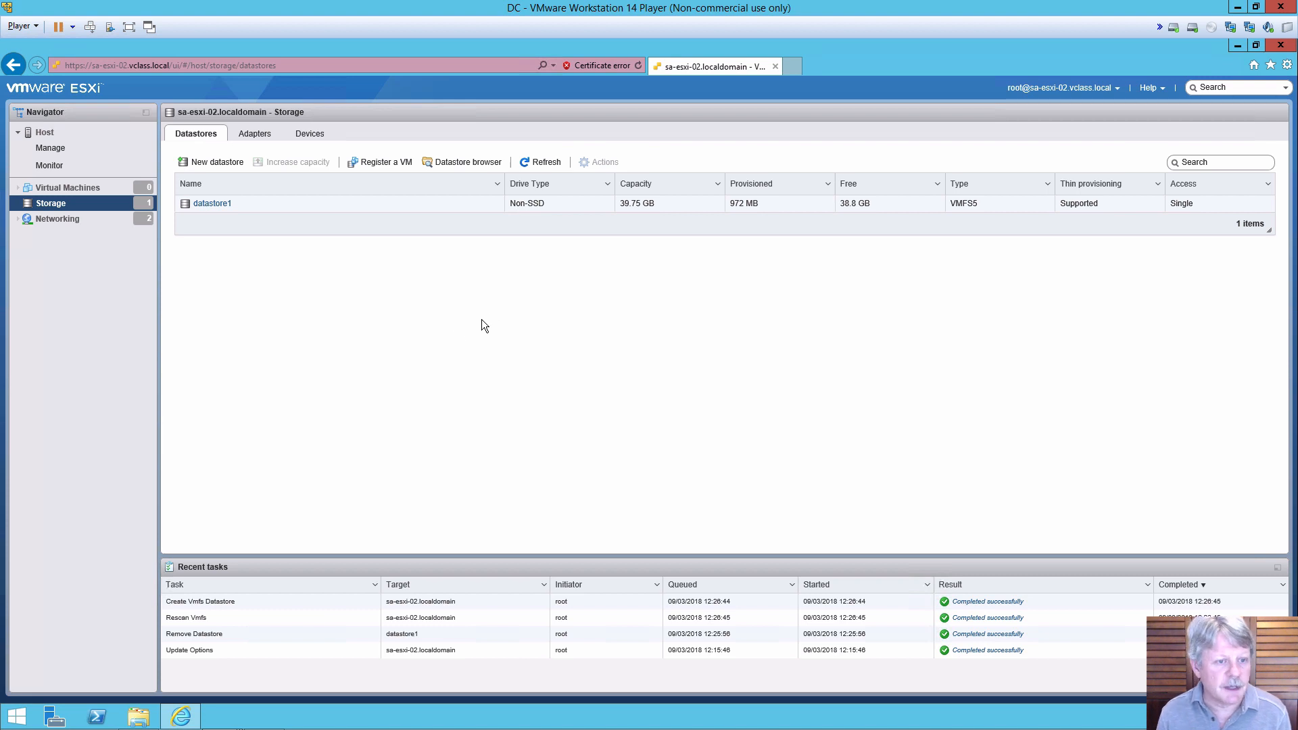
Step: Create VMFS datastore Local02-2 on the empty 40 GB disk, full-disk VMFS 5, confirming the erase
{"action": "left_click", "coordinate": [206, 164]}
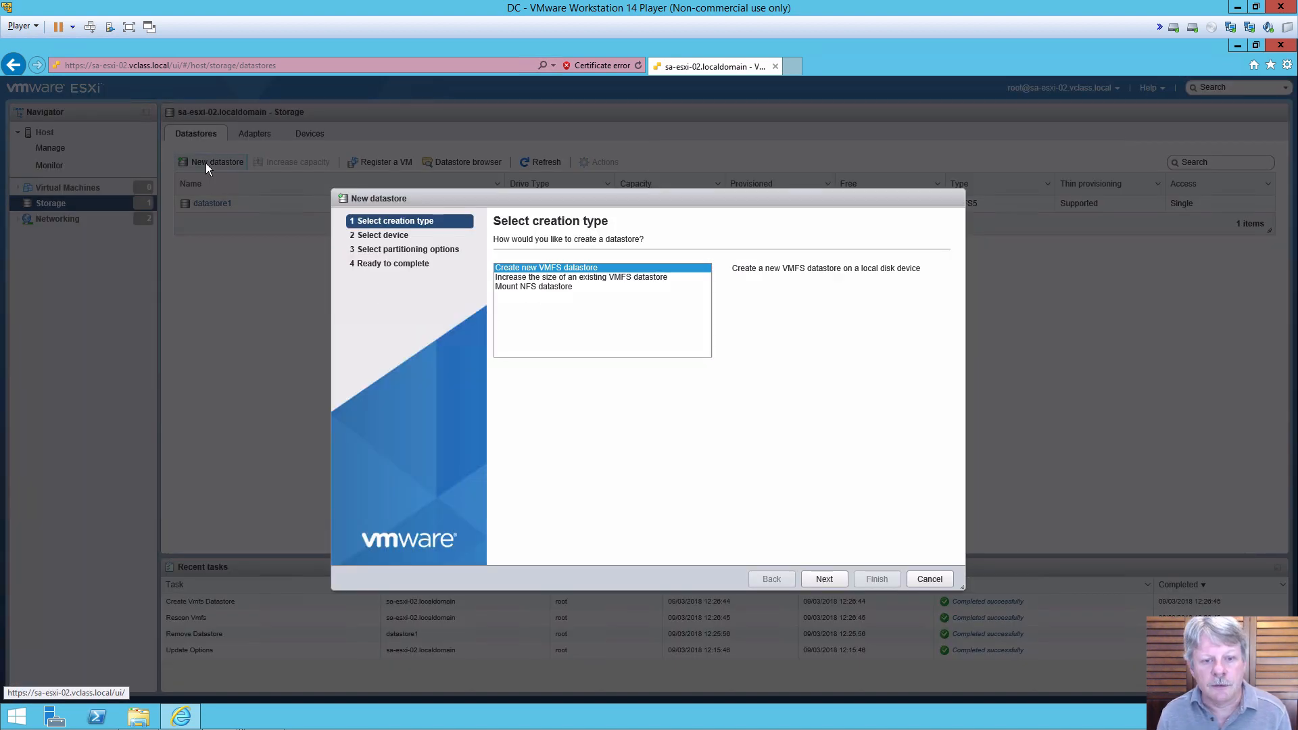
{"action": "left_click", "coordinate": [832, 580]}
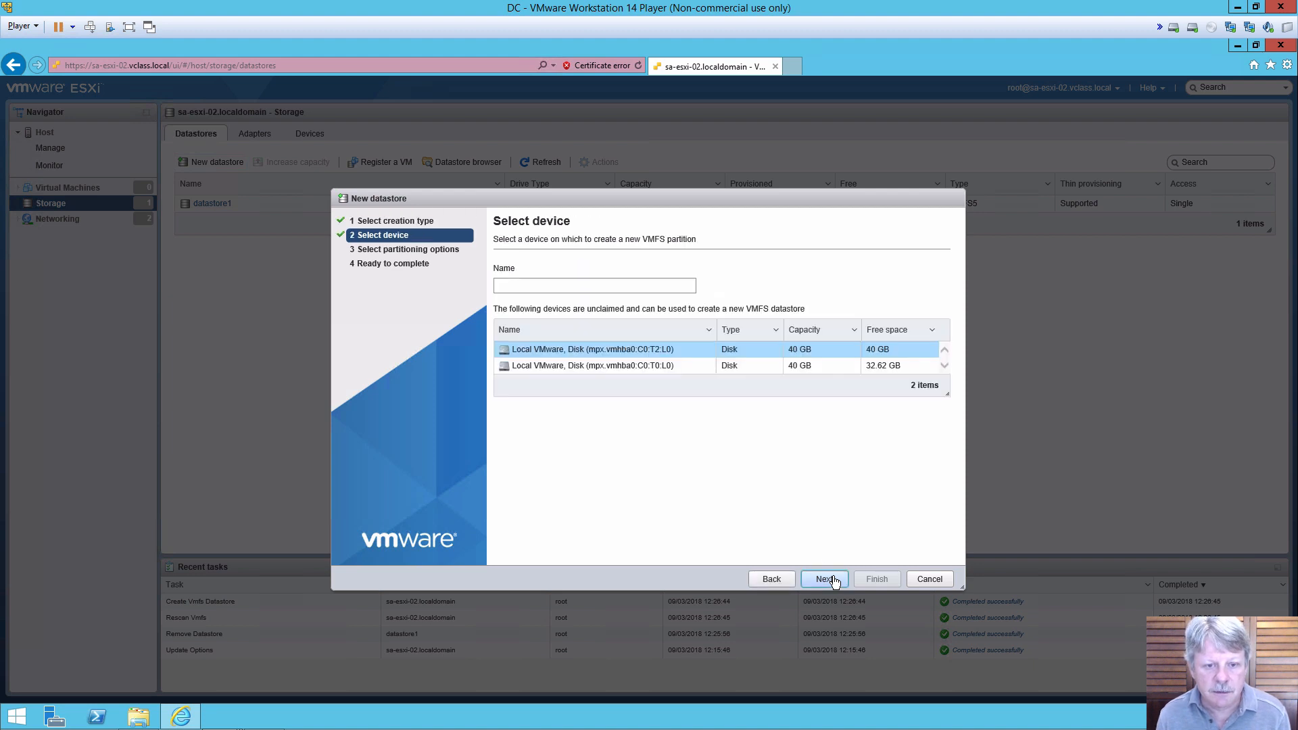
{"action": "left_click", "coordinate": [582, 284]}
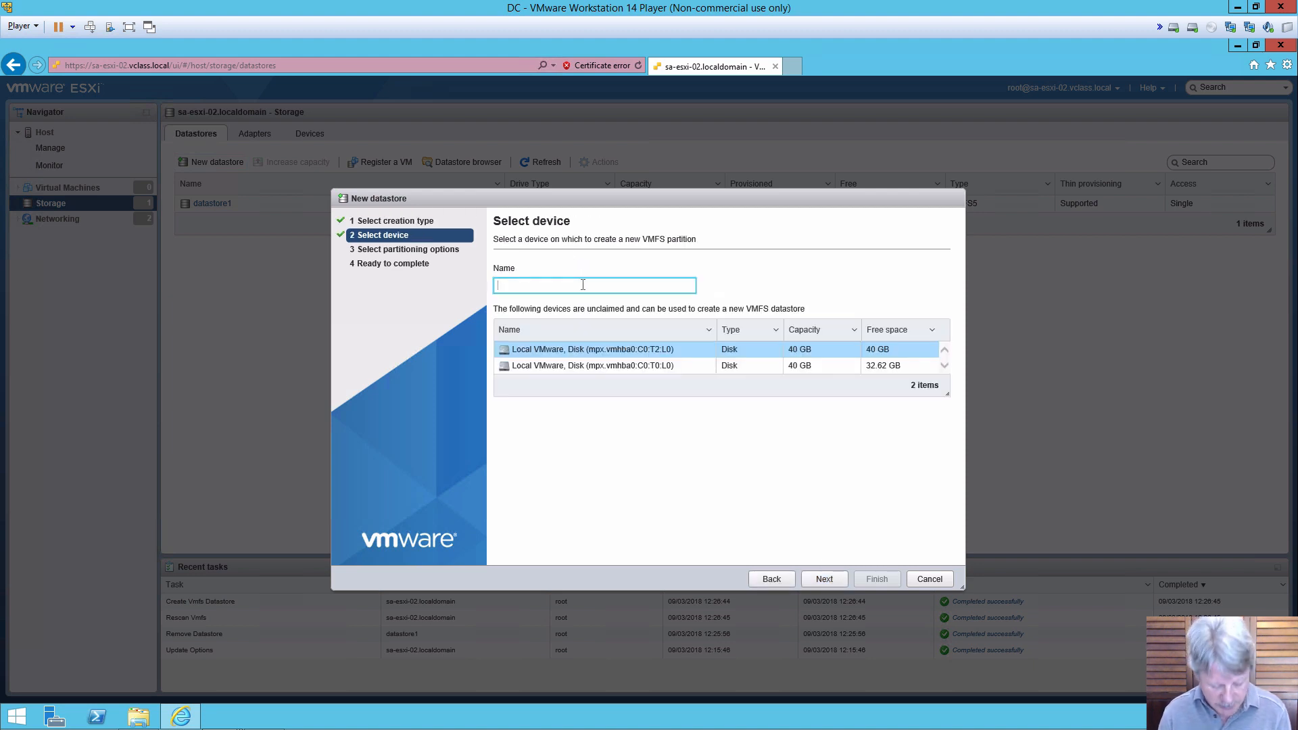
{"action": "type", "text": "Local02-2"}
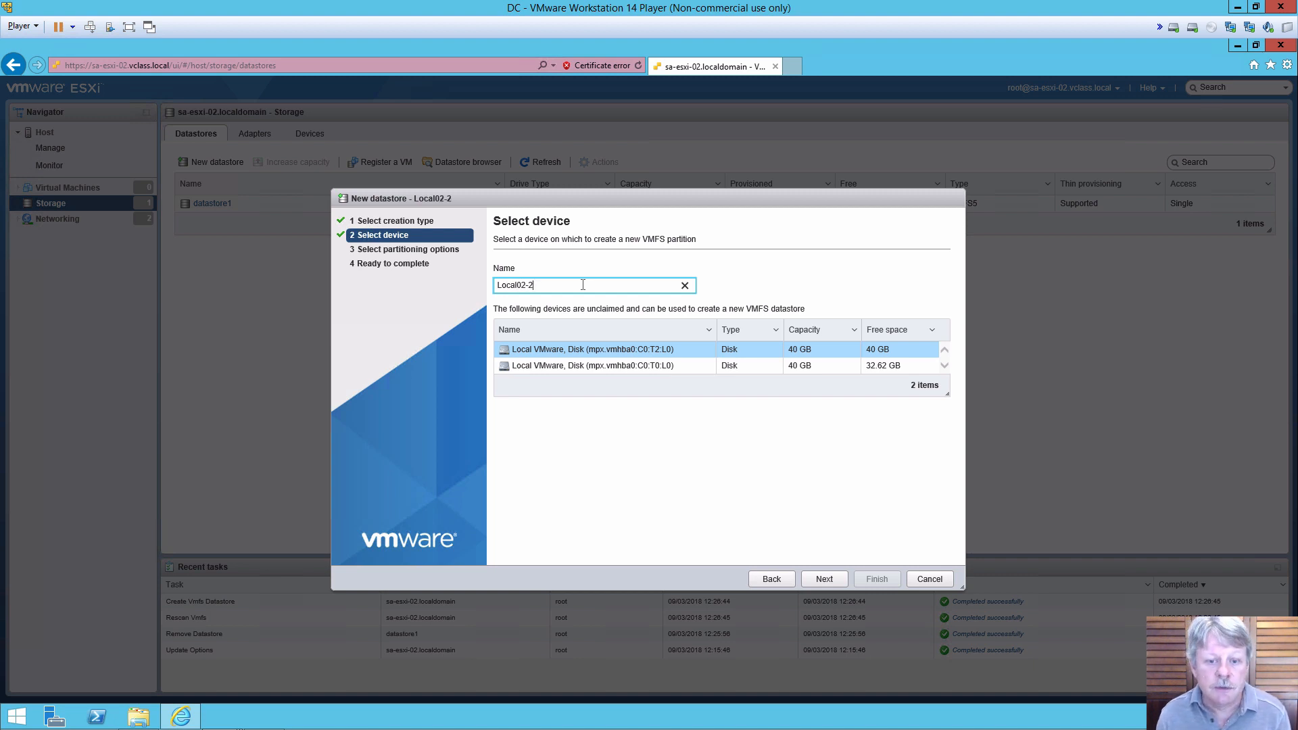
{"action": "left_click", "coordinate": [635, 351]}
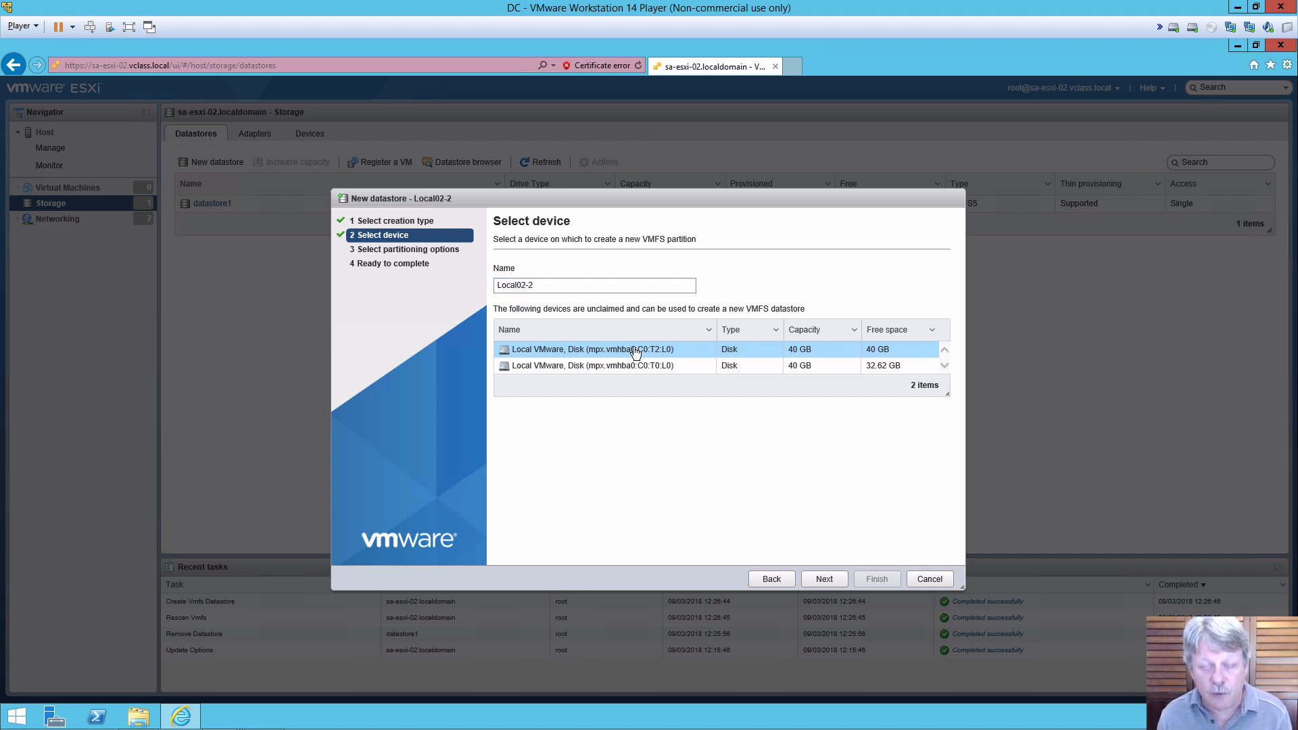
{"action": "left_click", "coordinate": [816, 576]}
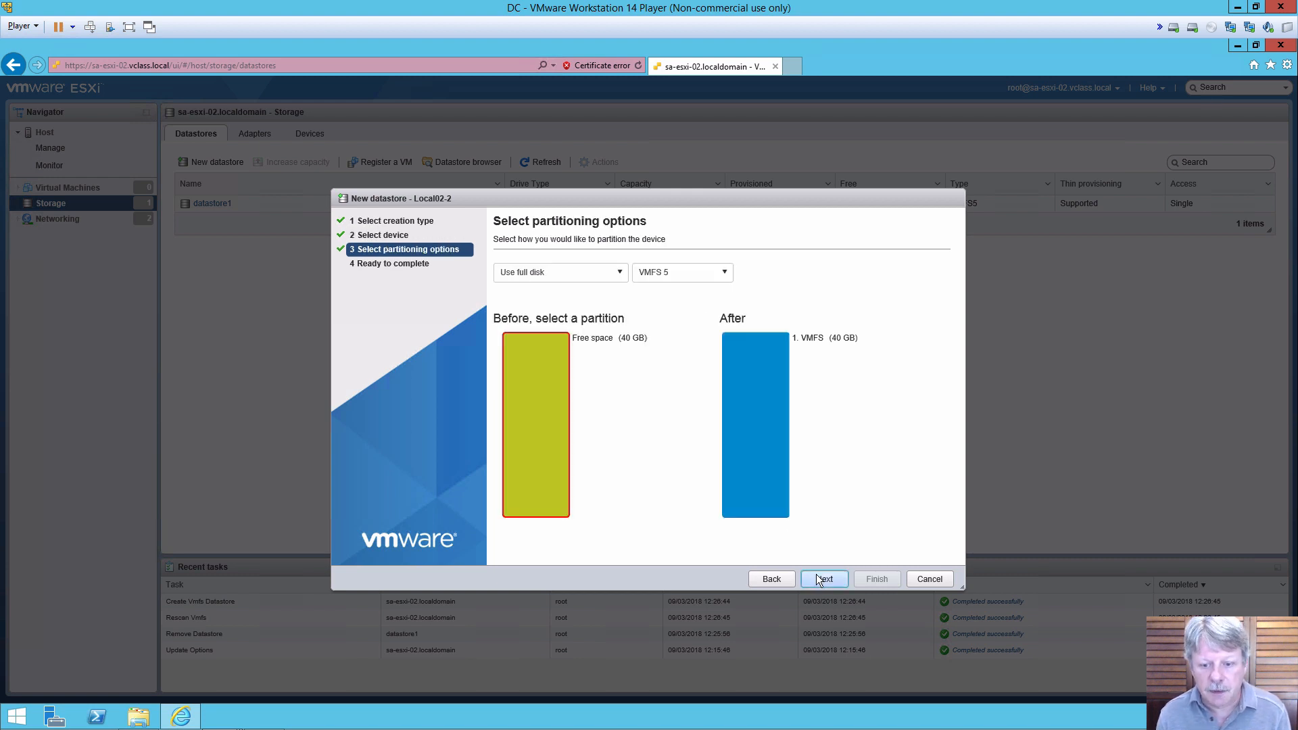
{"action": "left_click", "coordinate": [817, 574]}
{"action": "left_click", "coordinate": [882, 577]}
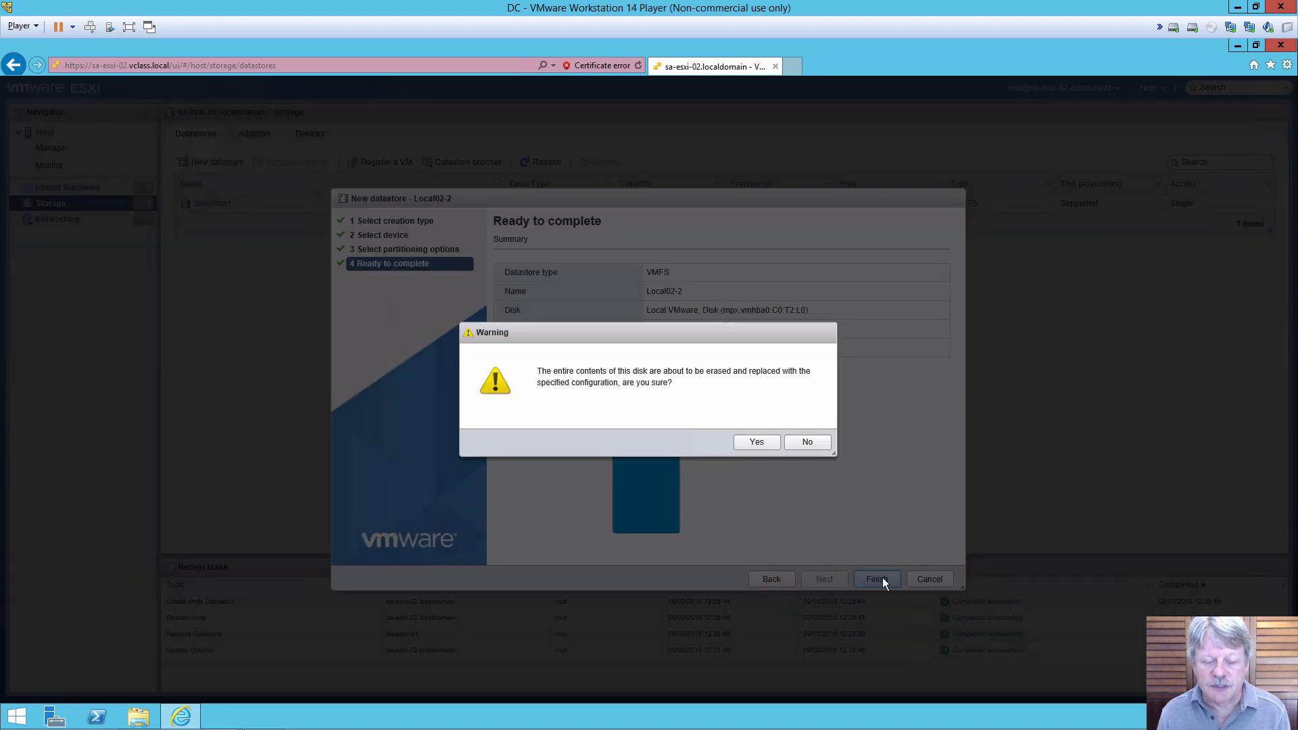
{"action": "left_click", "coordinate": [750, 446]}
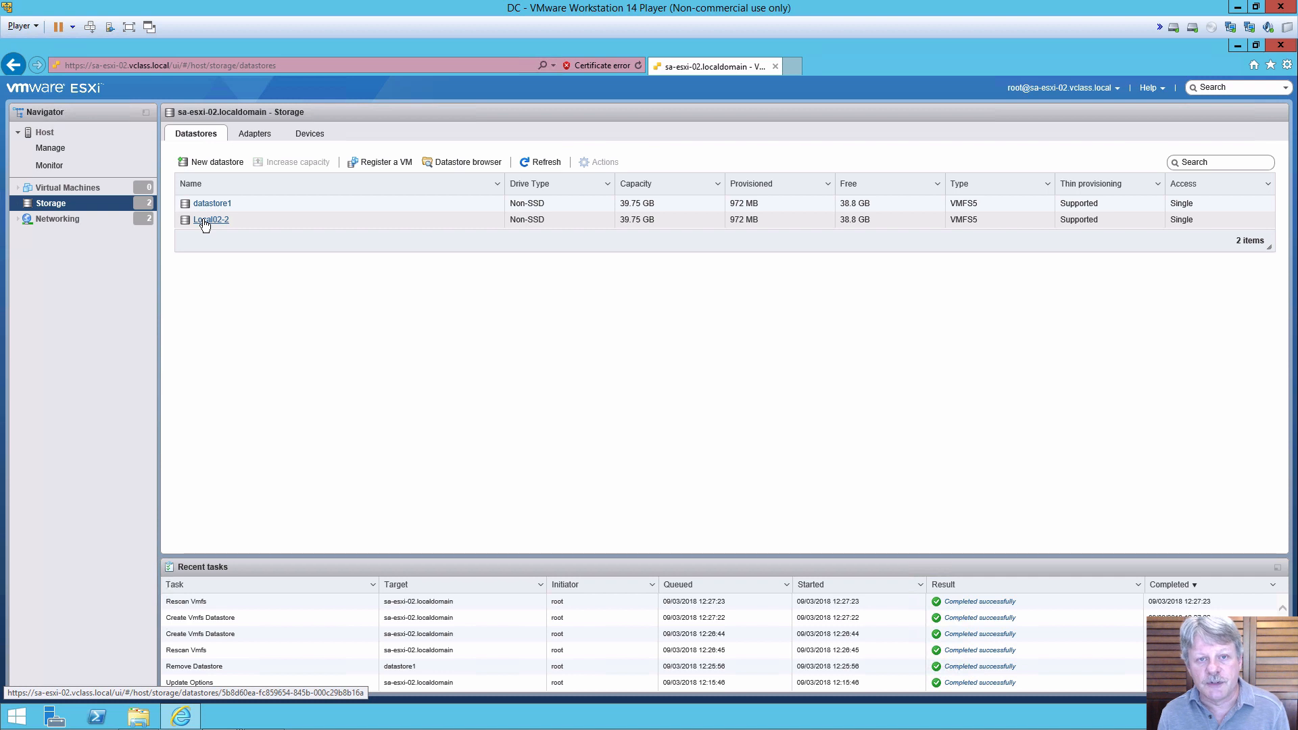
Step: Open Local02-2 and view its contents in the Datastore browser
{"action": "left_click", "coordinate": [203, 220]}
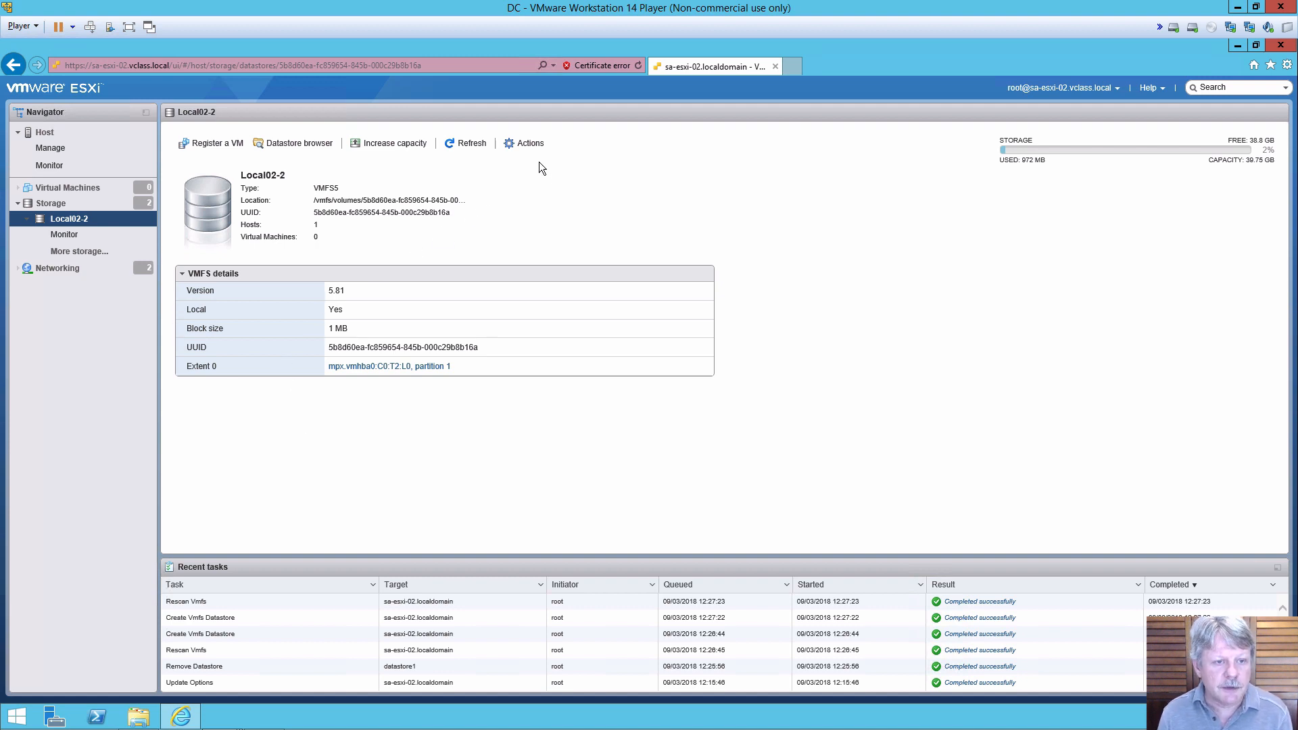
{"action": "left_click", "coordinate": [309, 144]}
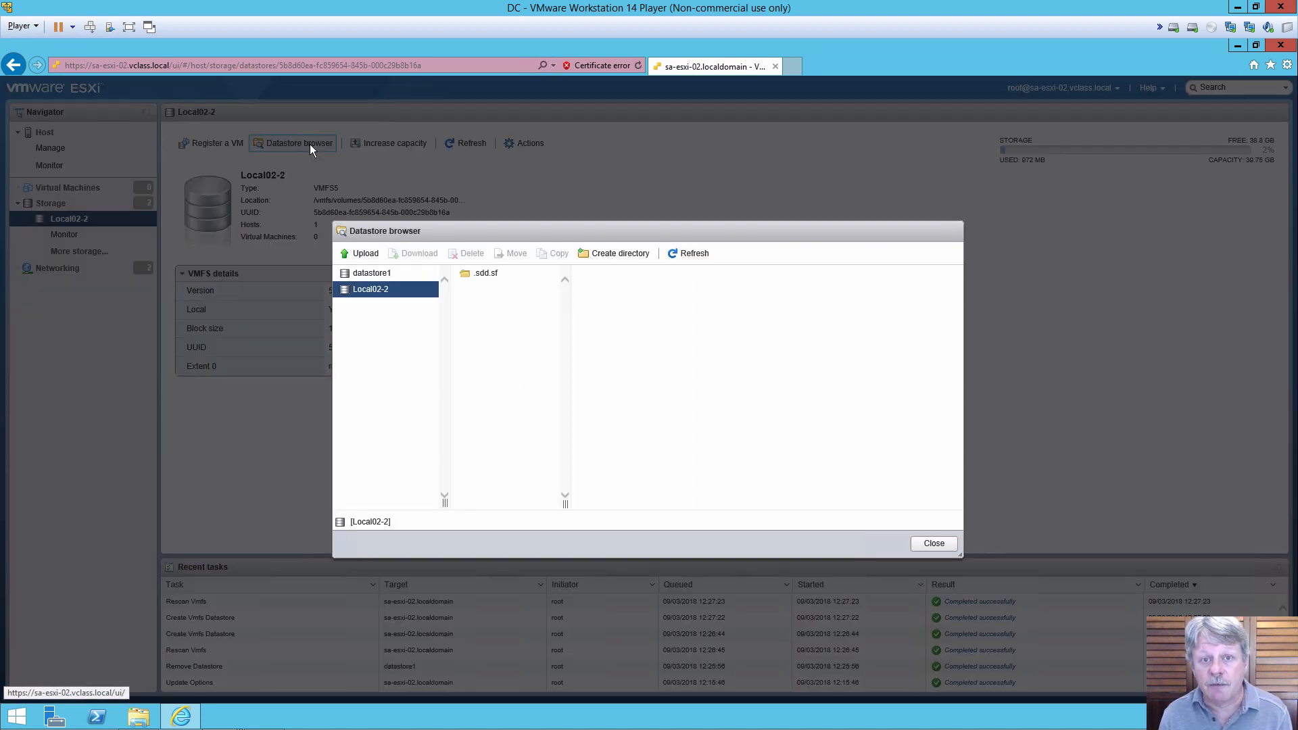
{"action": "left_click", "coordinate": [369, 292]}
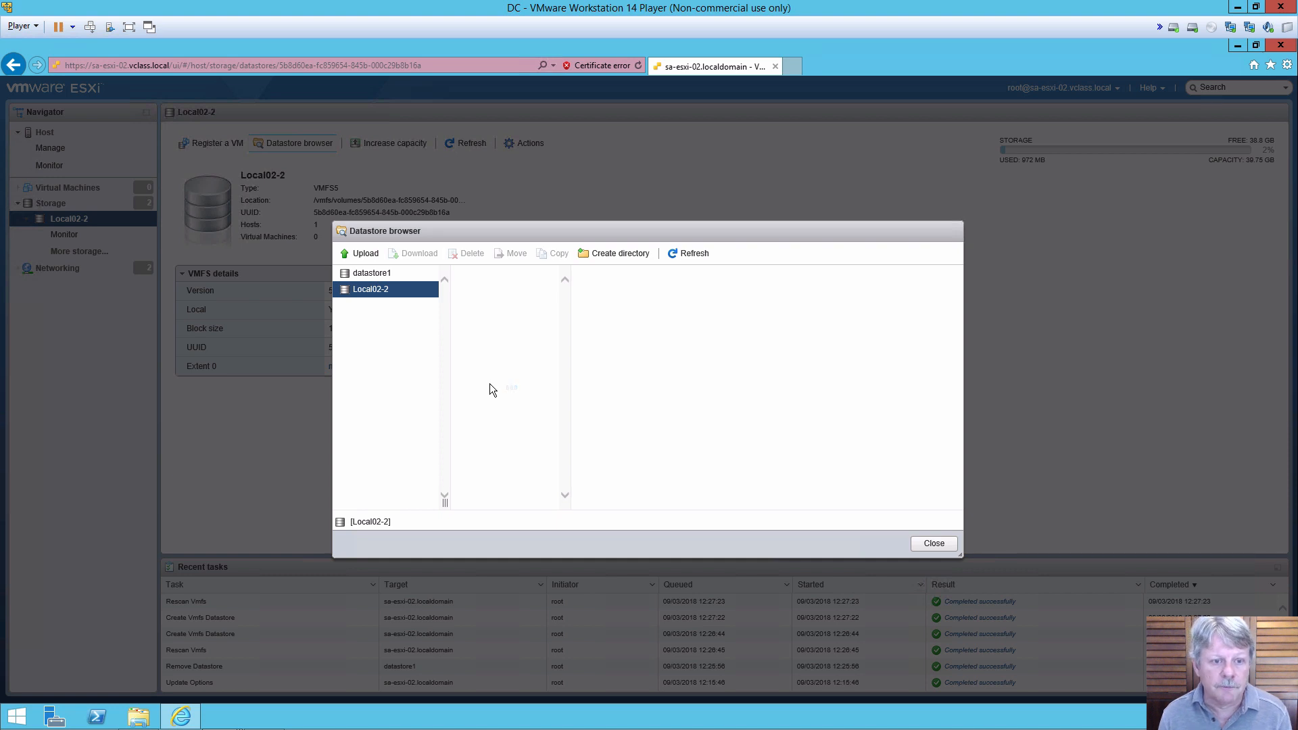
Step: Upload the ClassFiles-vSphere image to Local02-2, then select Server_2012_R2_Eval for the next upload
{"action": "left_click", "coordinate": [364, 255]}
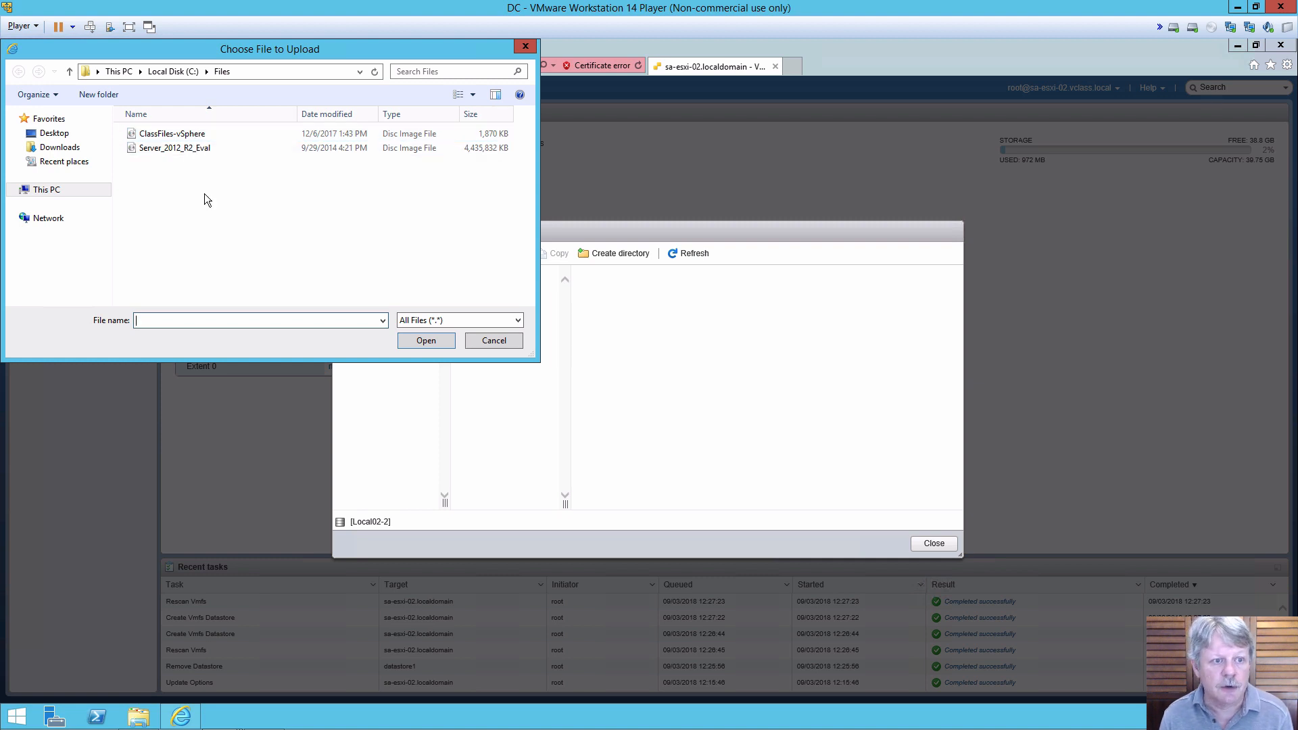
{"action": "left_click", "coordinate": [188, 138]}
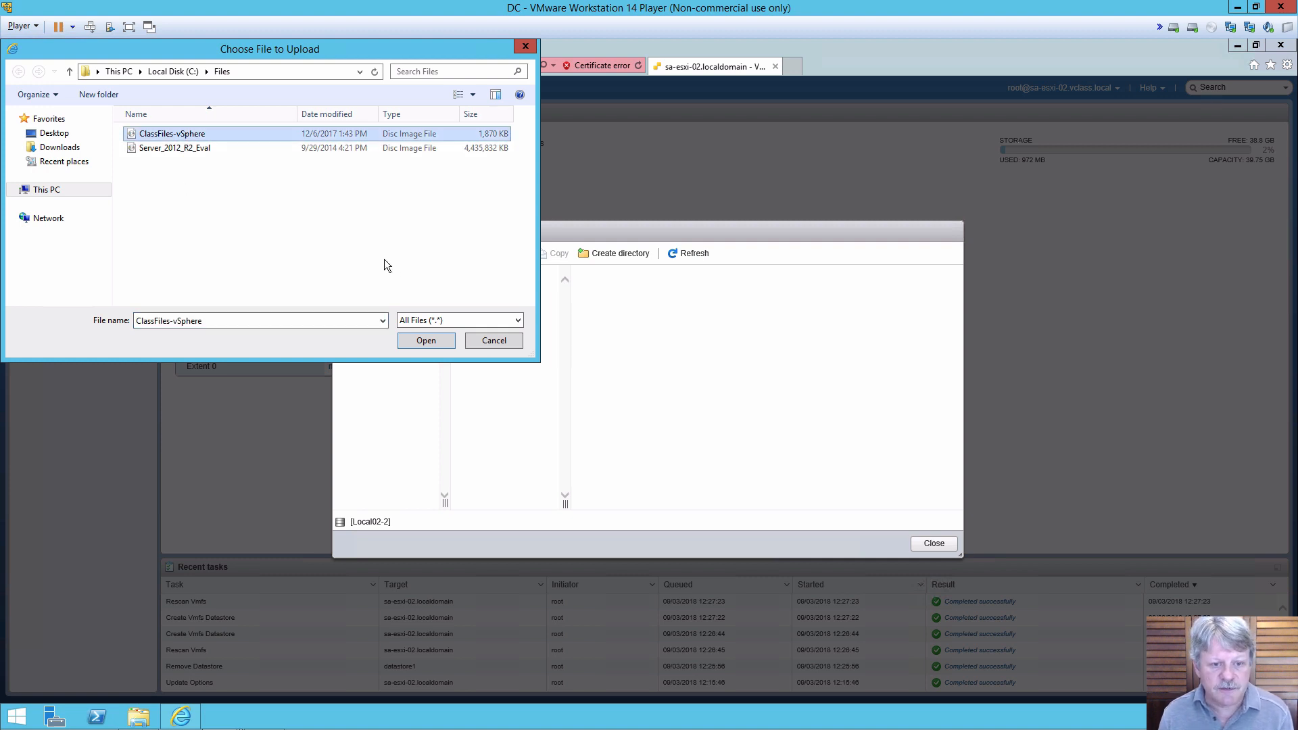
{"action": "left_click", "coordinate": [425, 340]}
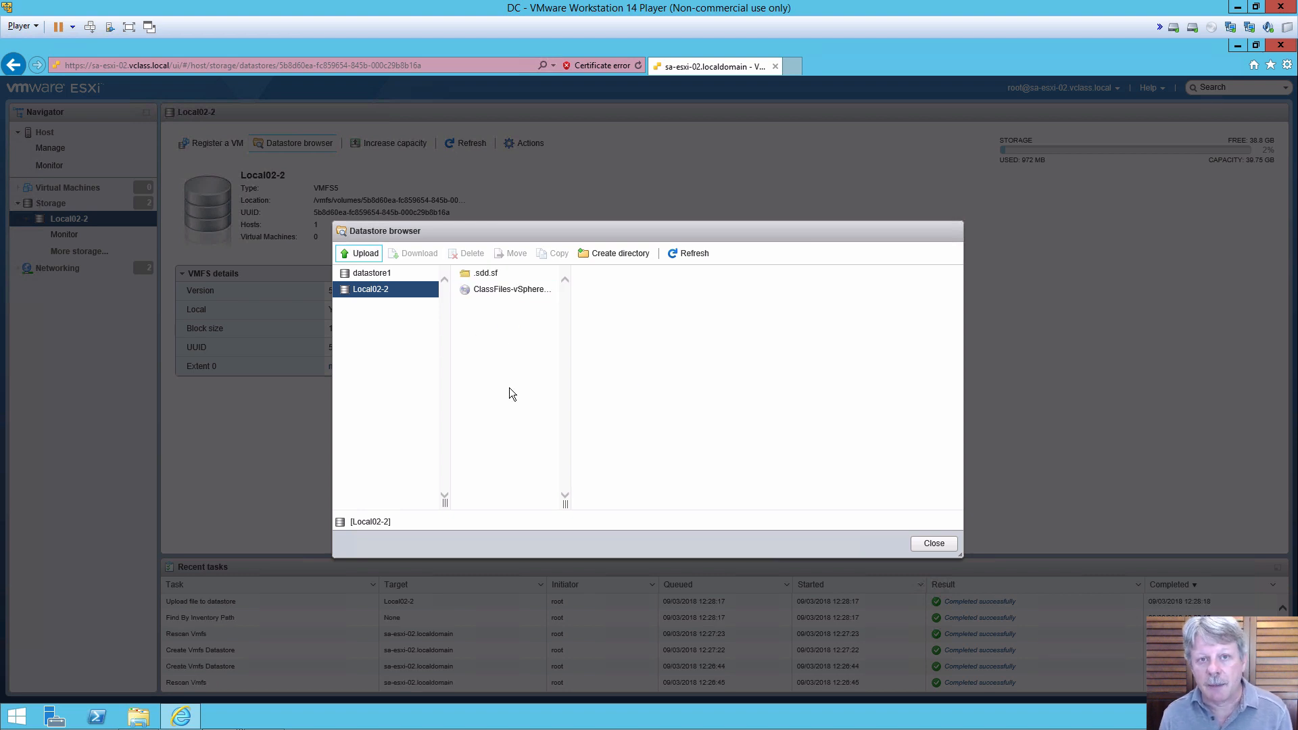
{"action": "left_click", "coordinate": [366, 254]}
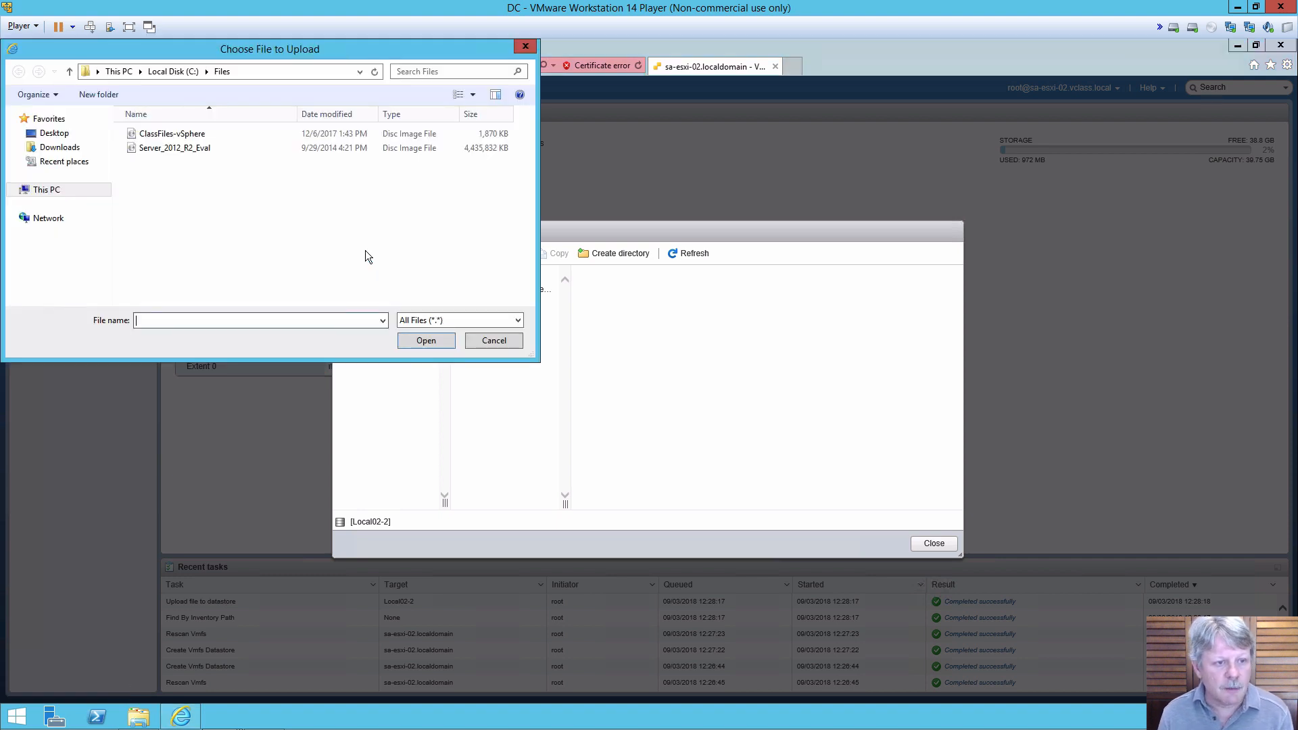
{"action": "left_click", "coordinate": [185, 146]}
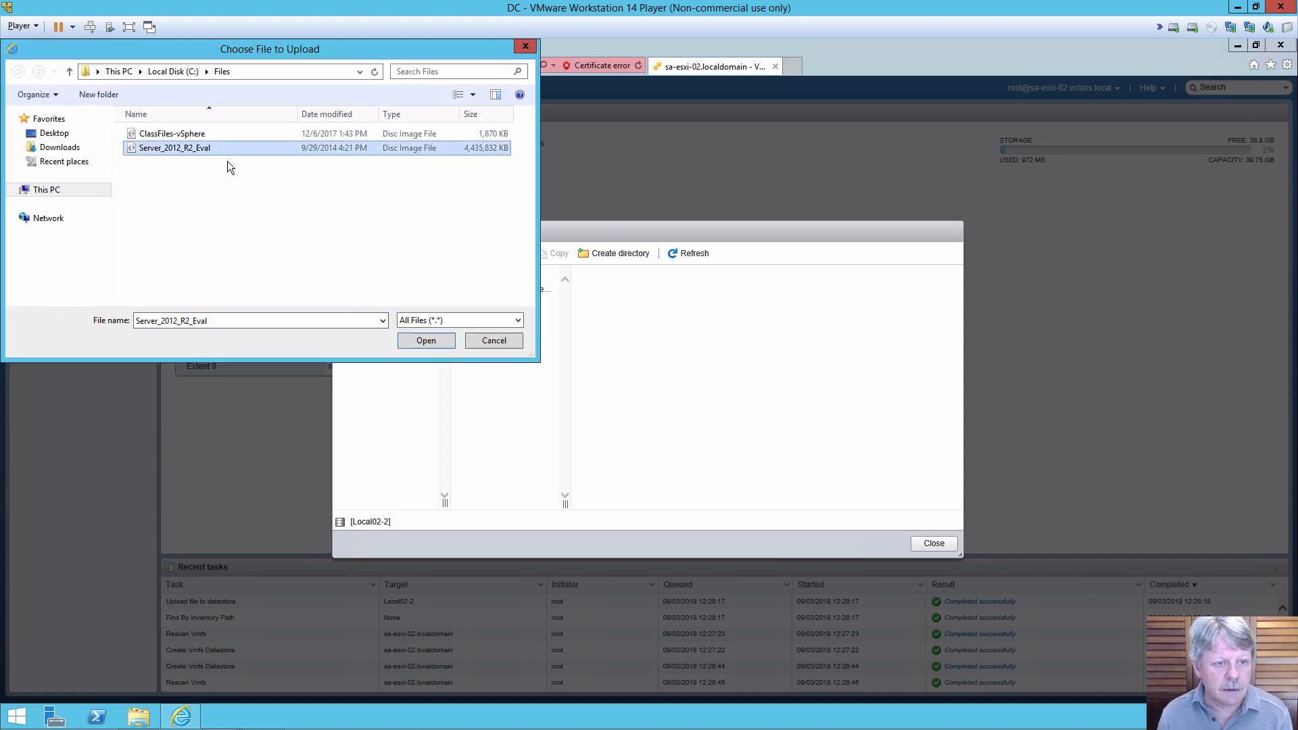